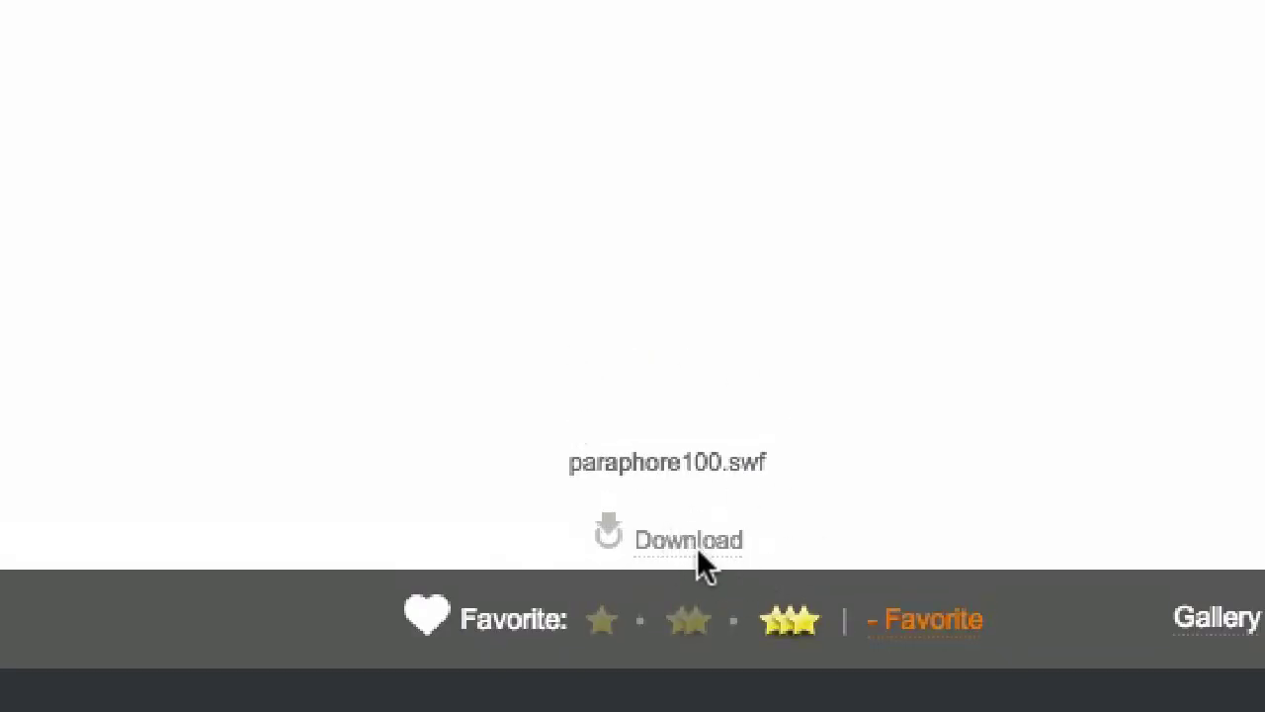
# Load paraphore100.swf in a new tab and start Save Page As into the boi folder.
pyautogui.click(695, 550)
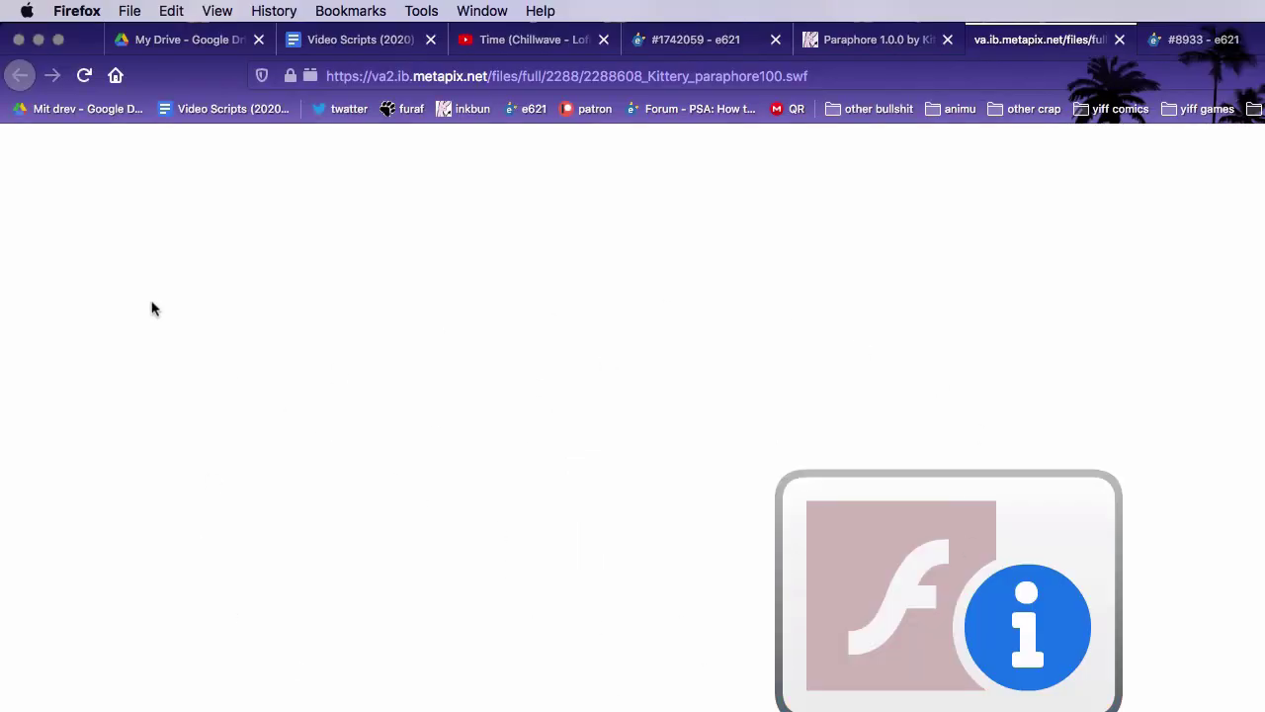
pyautogui.click(129, 12)
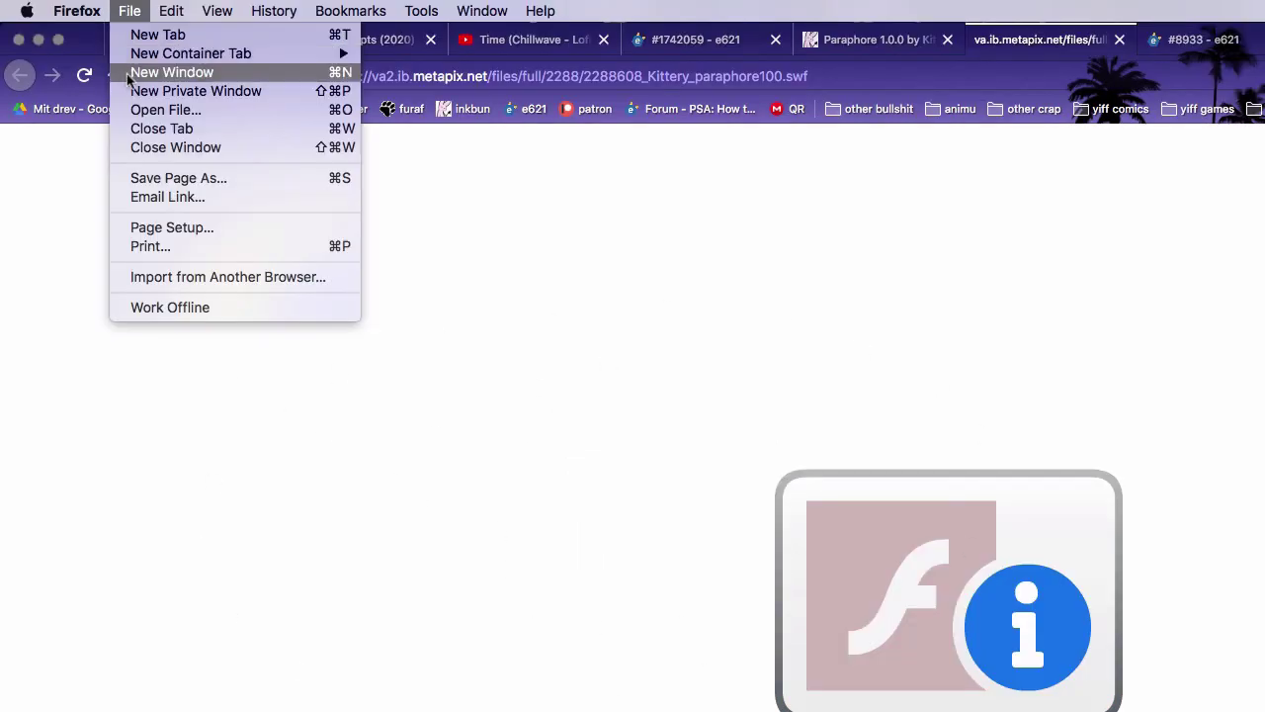
pyautogui.click(143, 178)
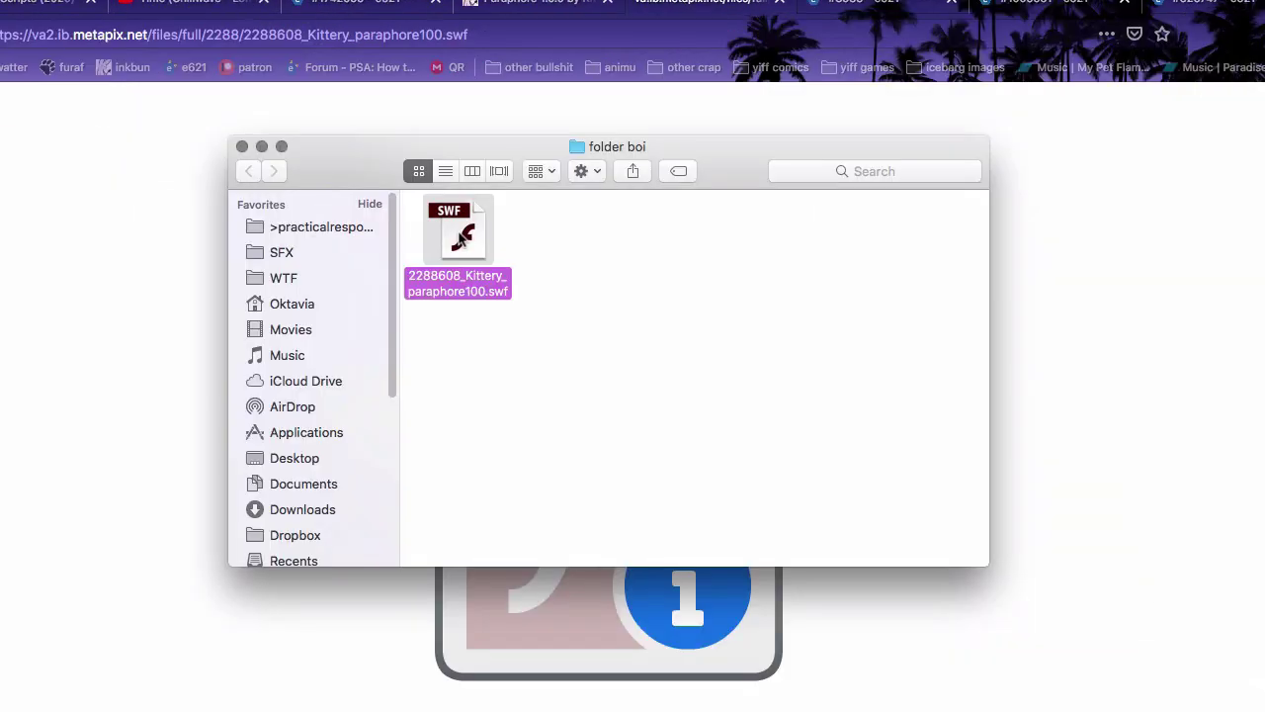
# Open the saved 2288608_Kittery_paraphore100.swf from Finder with Flash Player.
pyautogui.rightClick(462, 238)
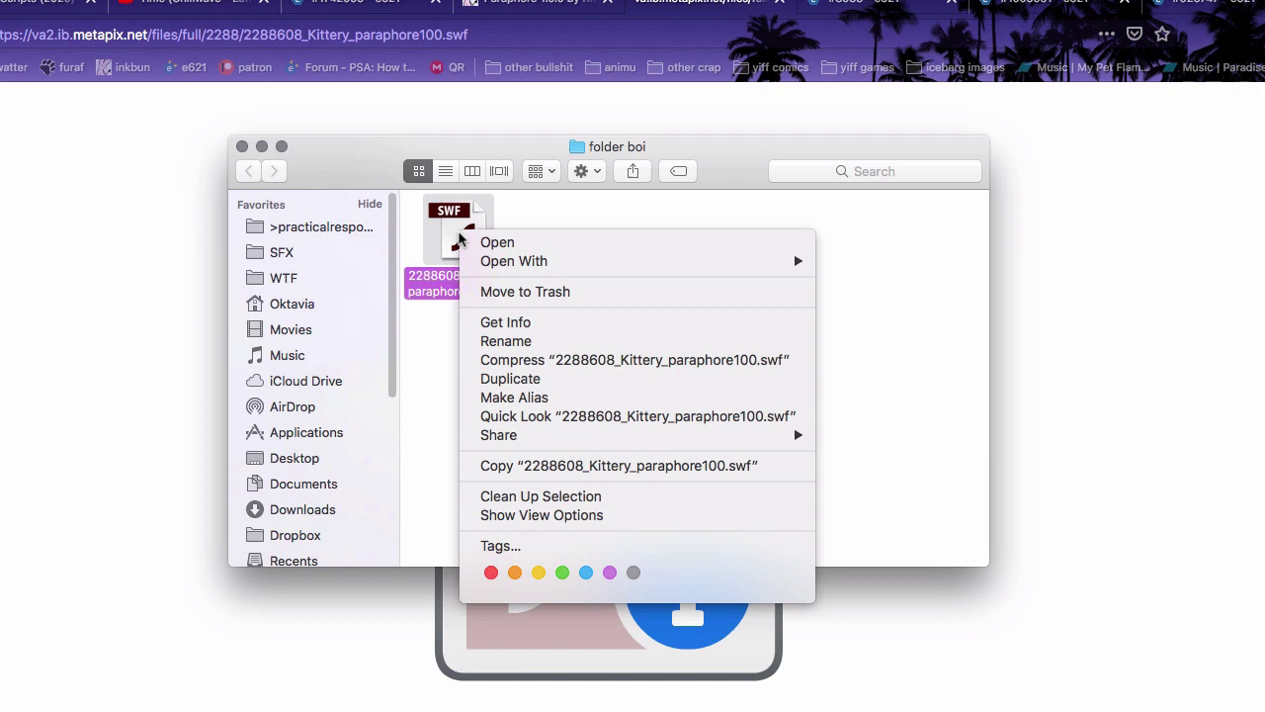
pyautogui.moveTo(514, 263)
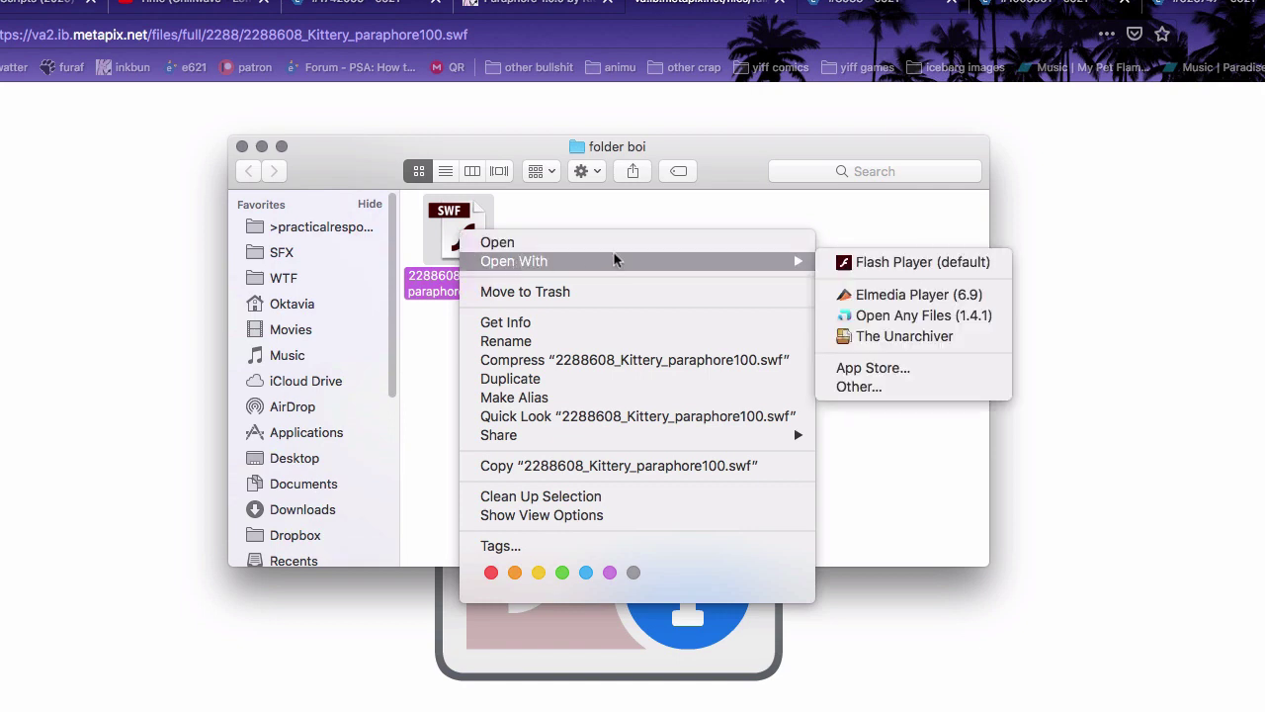
pyautogui.click(947, 269)
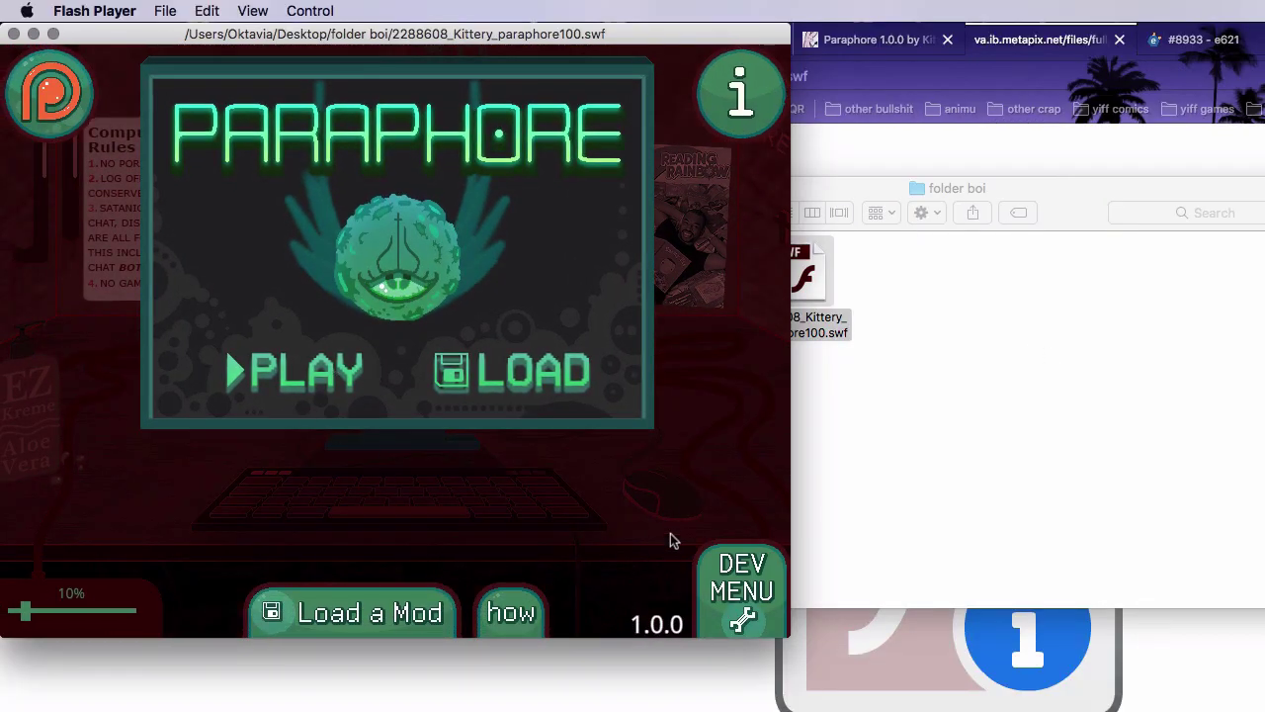
# Show the Paraphore info and changelog, then close it back to the title screen.
pyautogui.click(741, 94)
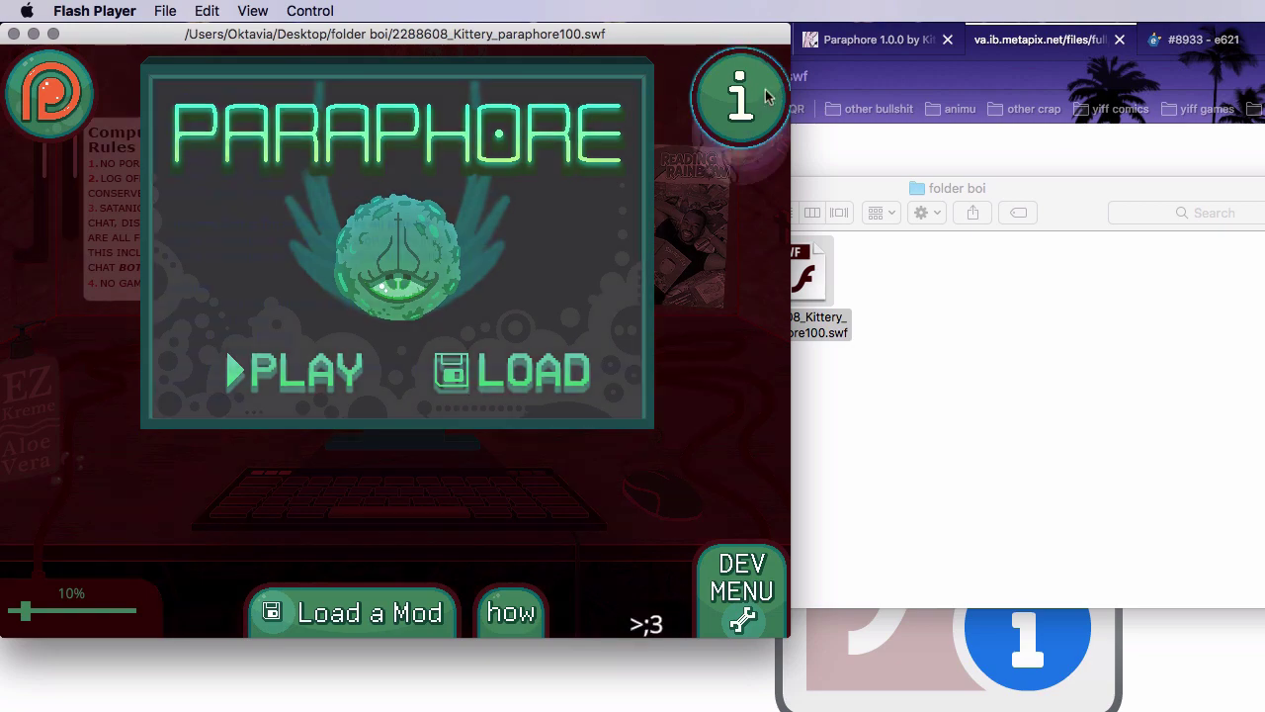
pyautogui.click(636, 176)
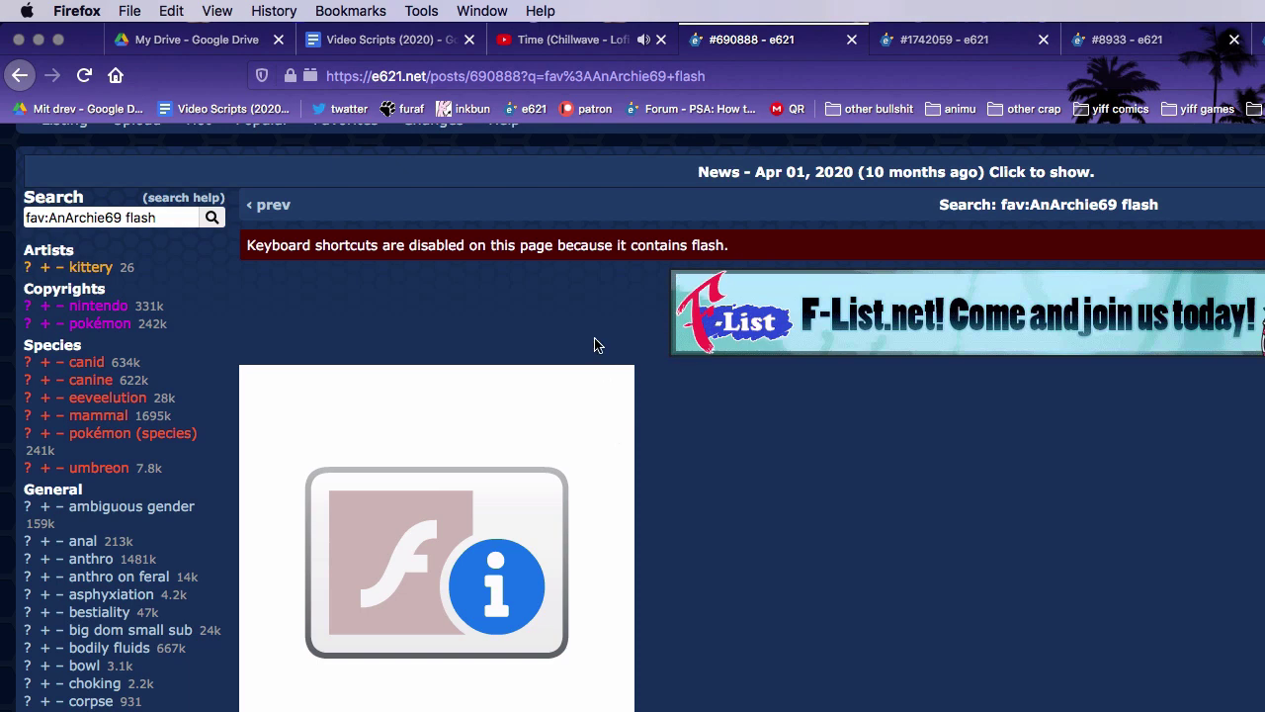
# Open the page Inspector on the e621 post via Tools > Web Developer.
pyautogui.click(419, 13)
pyautogui.moveTo(534, 103)
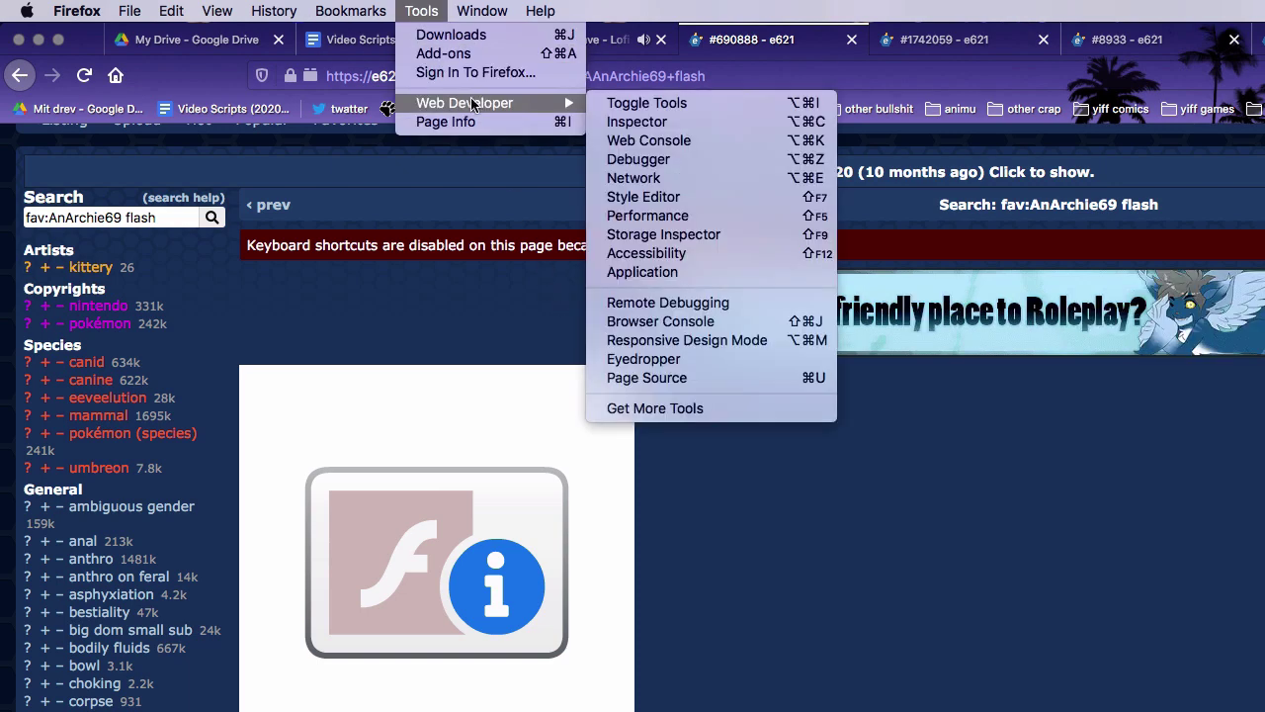
pyautogui.click(640, 105)
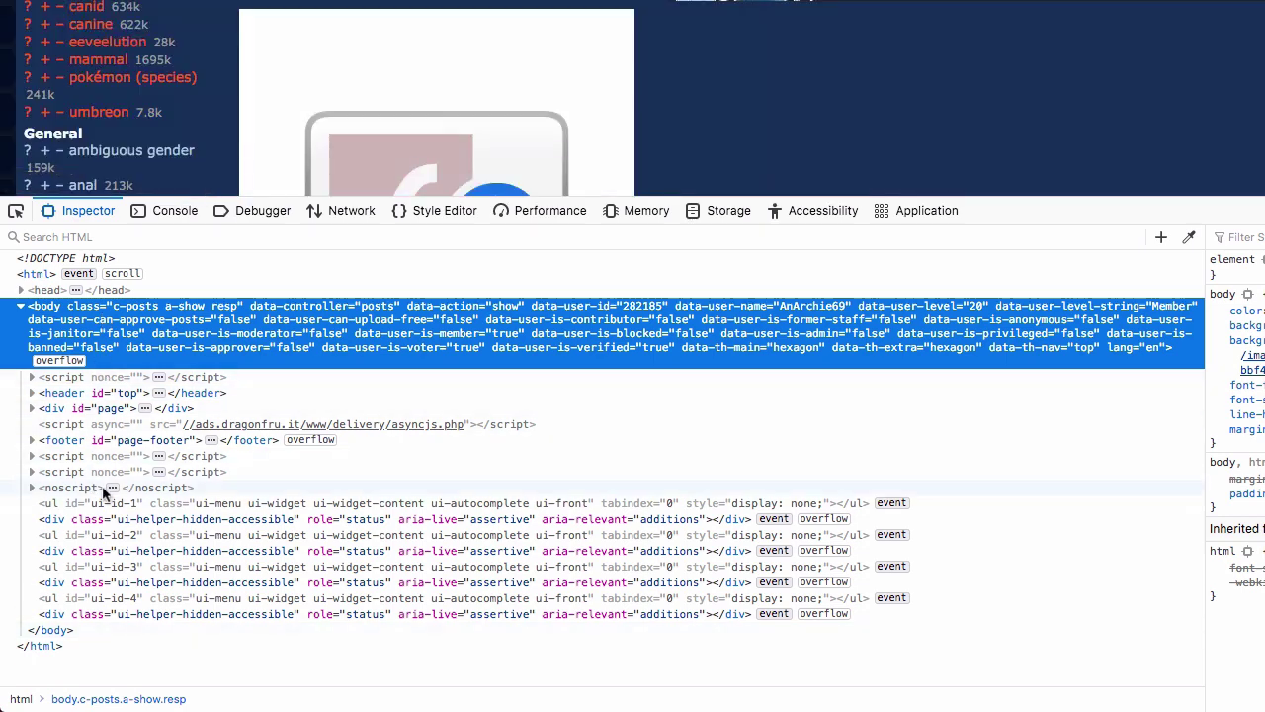
# Select the first script element, then collapse the body node in the Inspector.
pyautogui.click(32, 379)
pyautogui.click(33, 379)
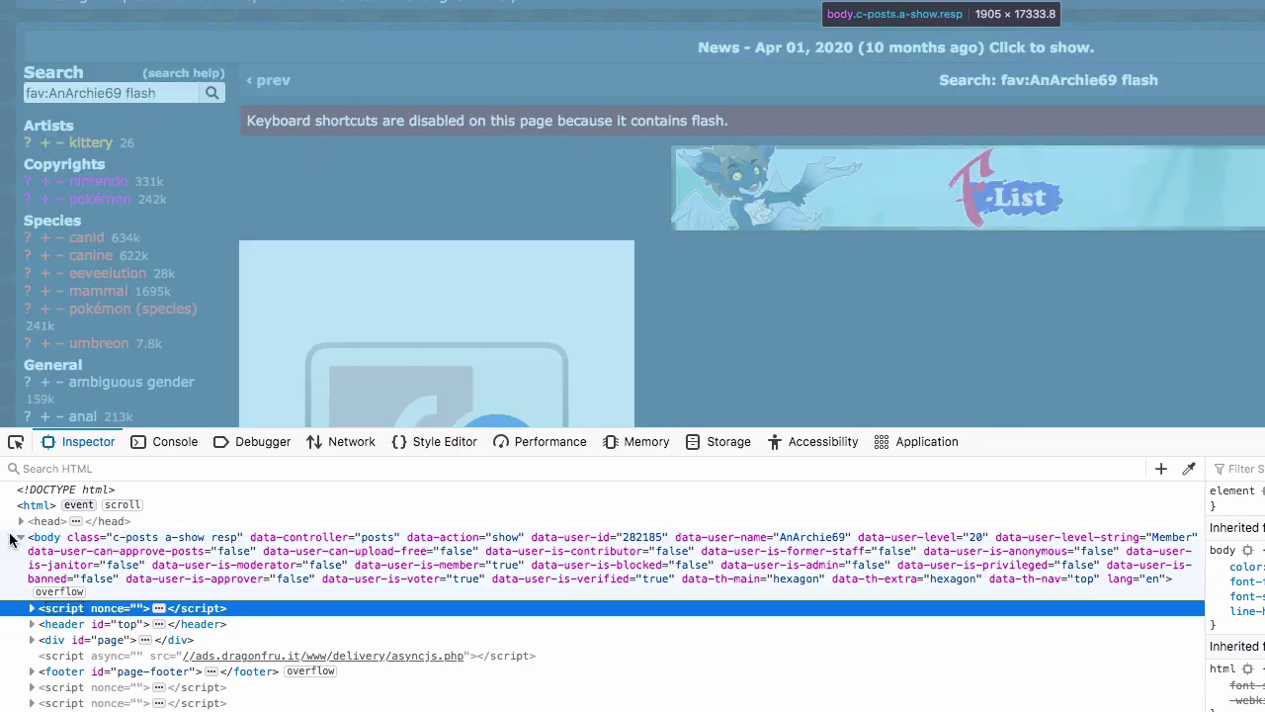
pyautogui.click(21, 542)
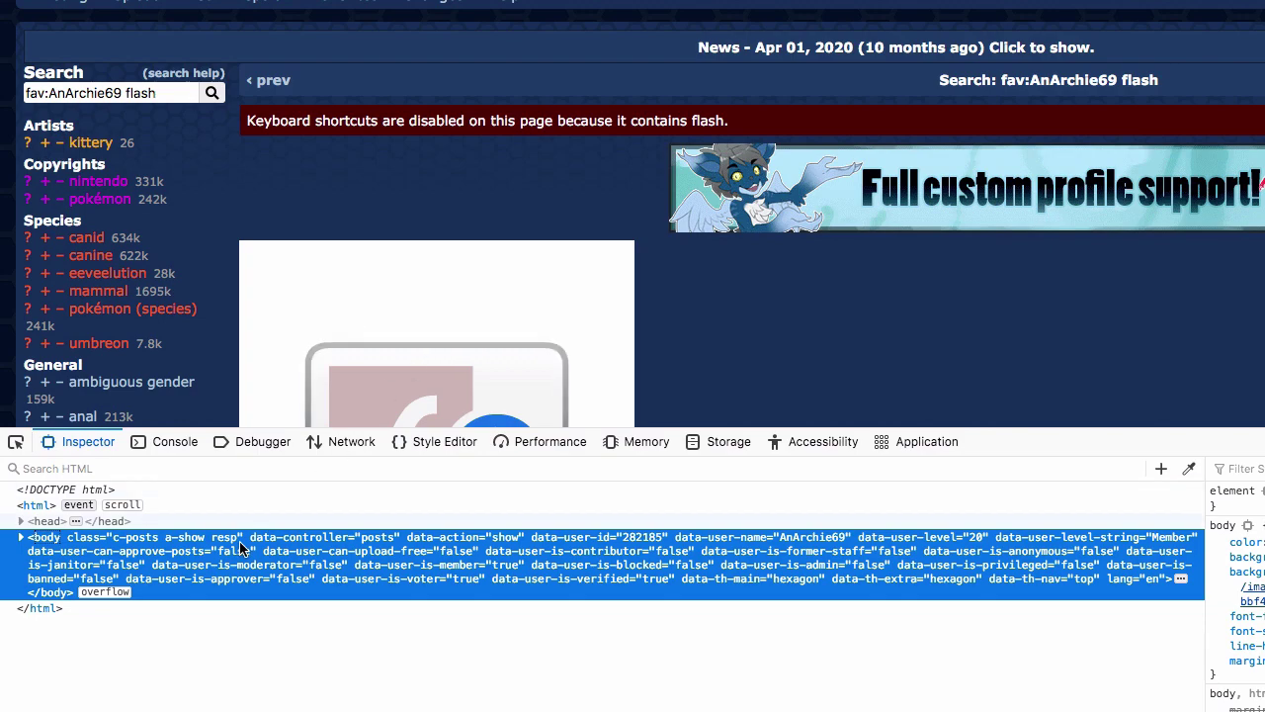
# Expand body, div#page, div#c-posts and div#a-show to reveal section#image-container.
pyautogui.hotkey('ctrl', 'shift', 'c')
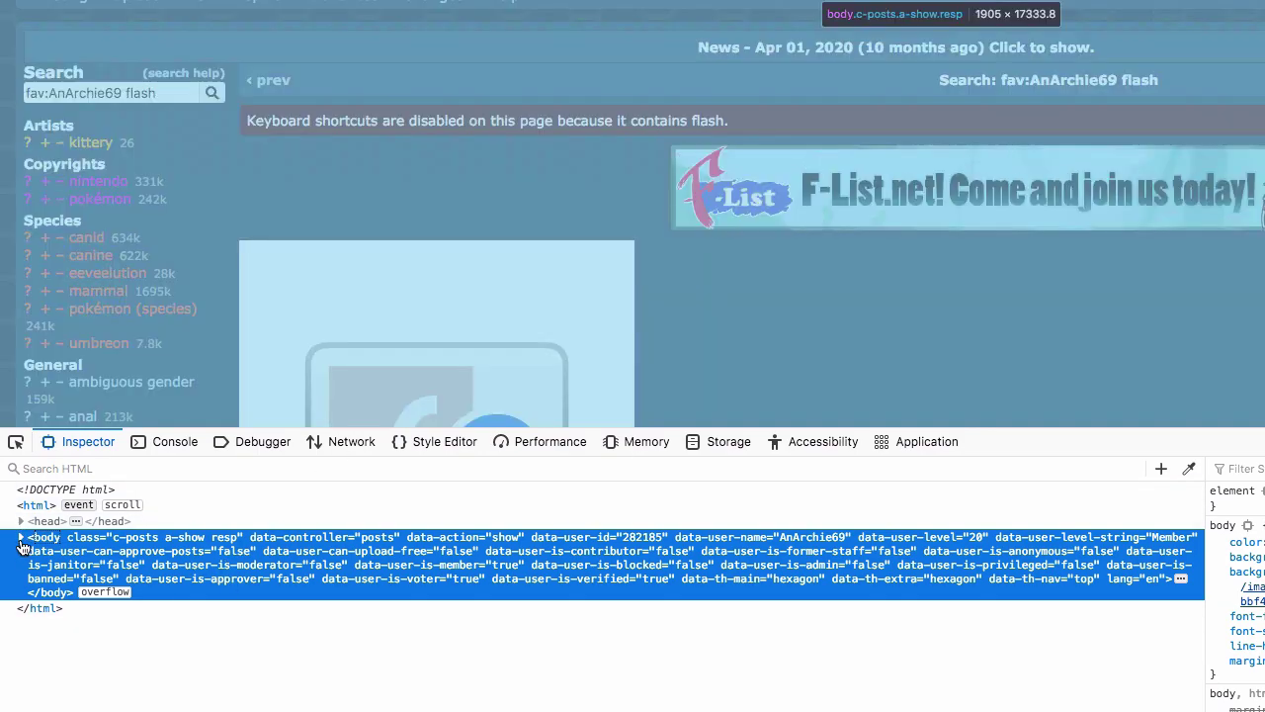
pyautogui.click(20, 538)
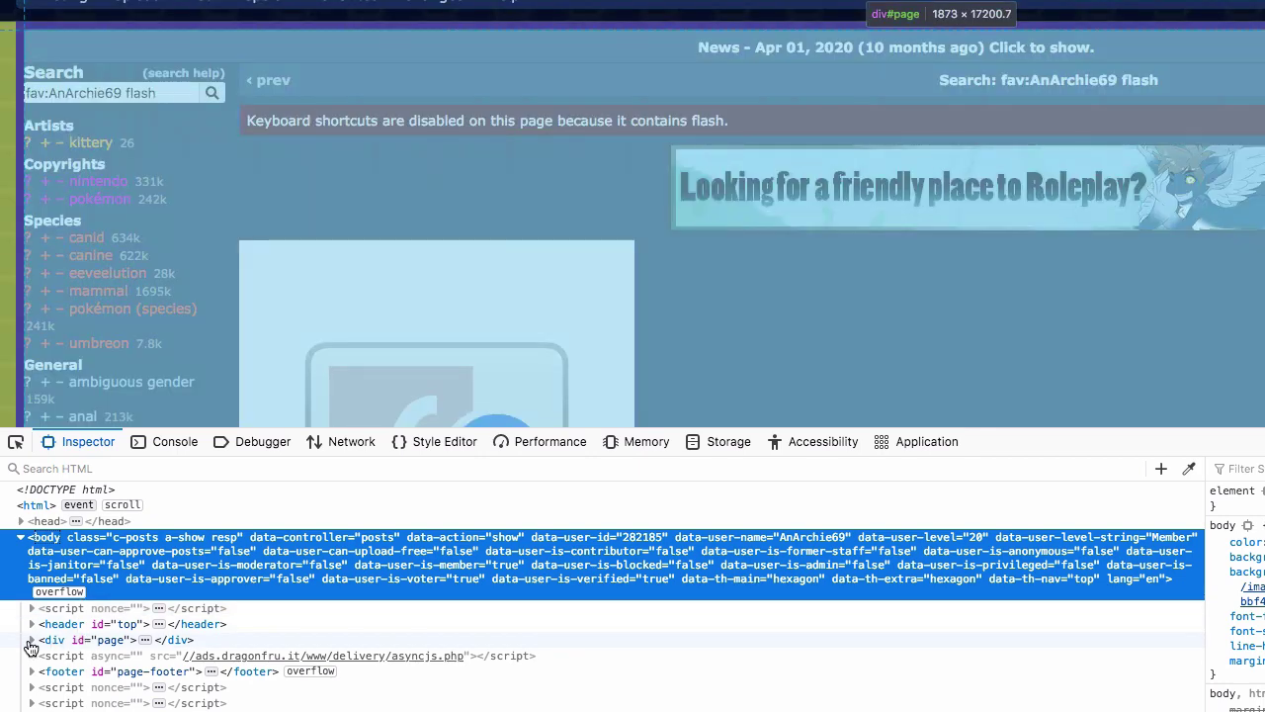
pyautogui.click(30, 641)
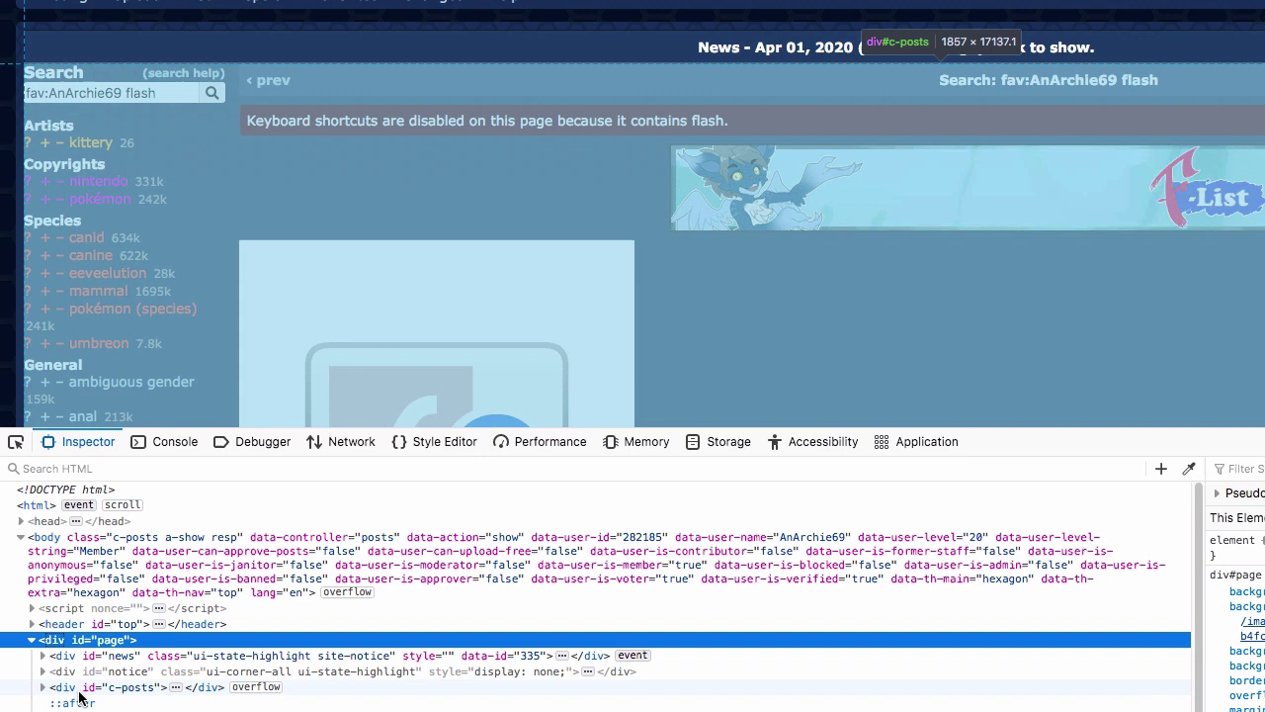
pyautogui.click(43, 688)
pyautogui.click(75, 703)
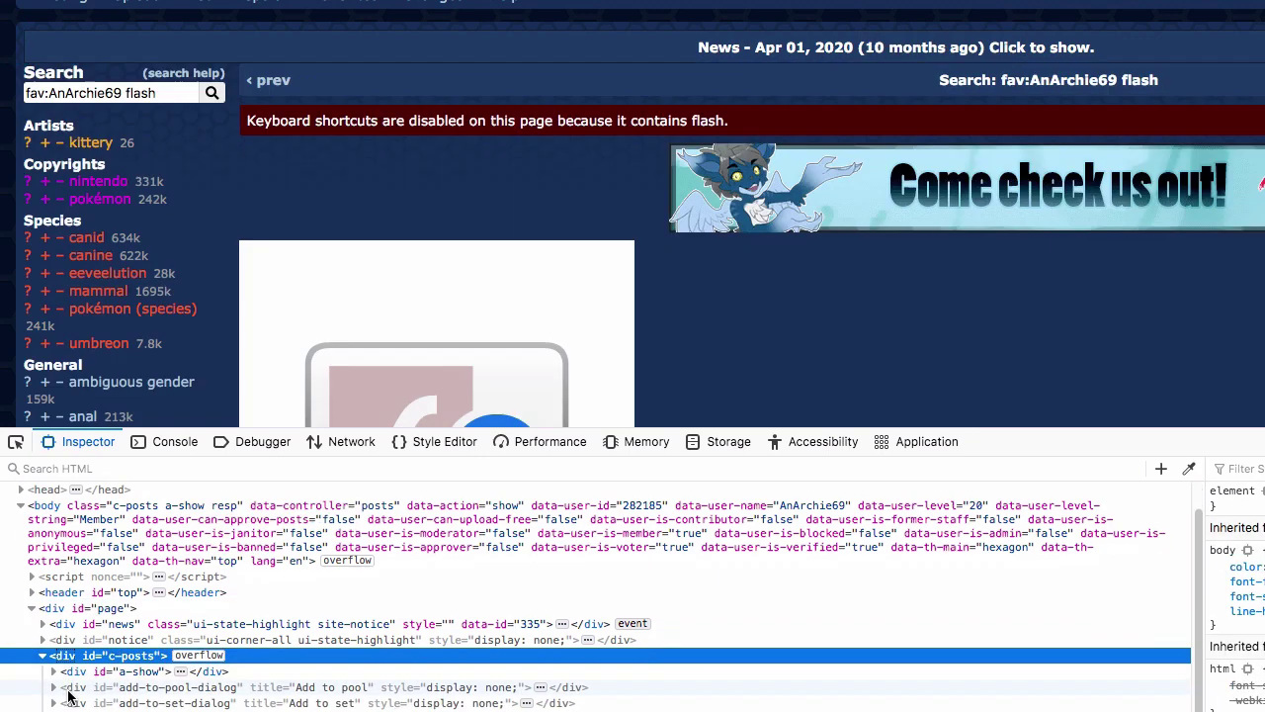
pyautogui.click(54, 673)
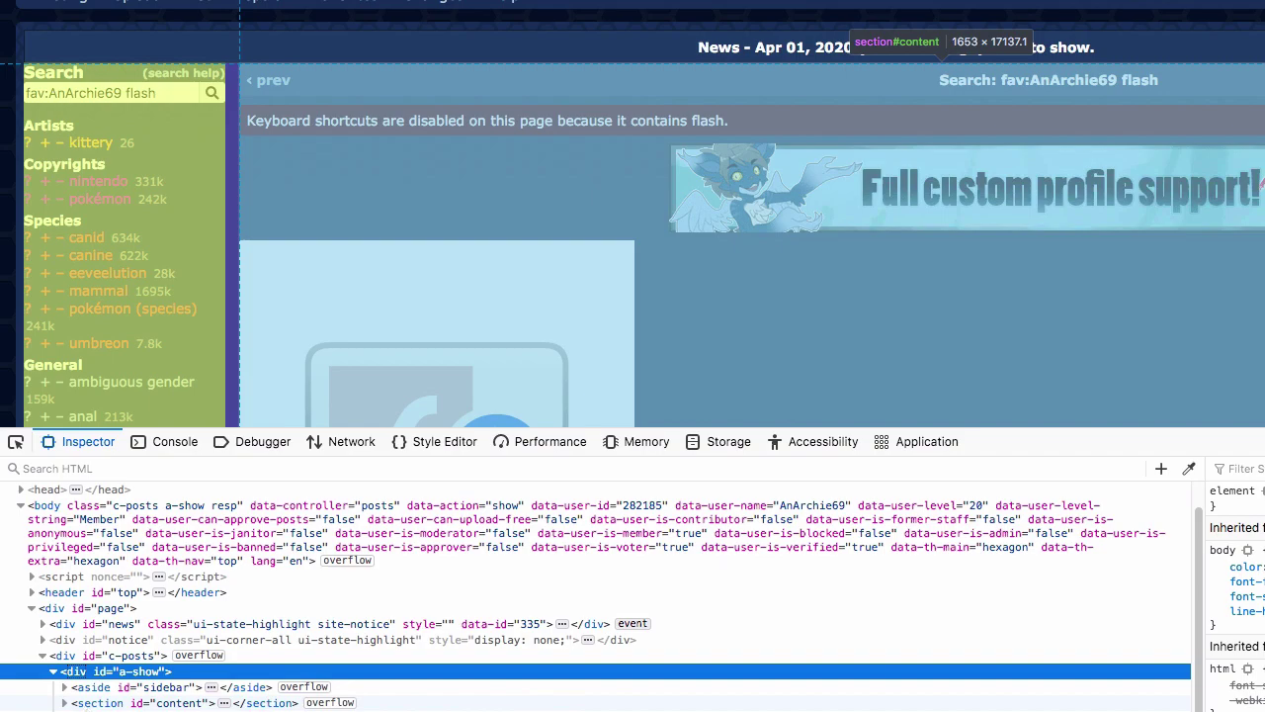
pyautogui.click(218, 583)
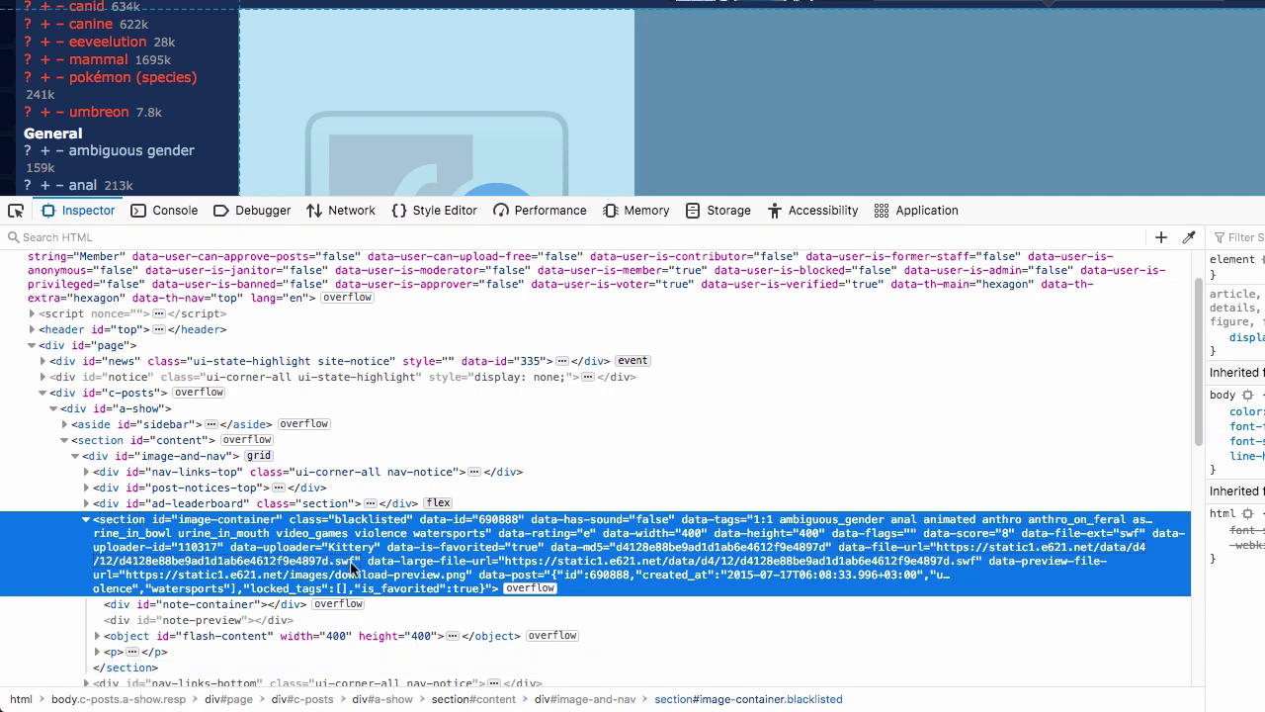
# Copy the data-file-url SWF link and load it from the address bar.
pyautogui.doubleClick(323, 561)
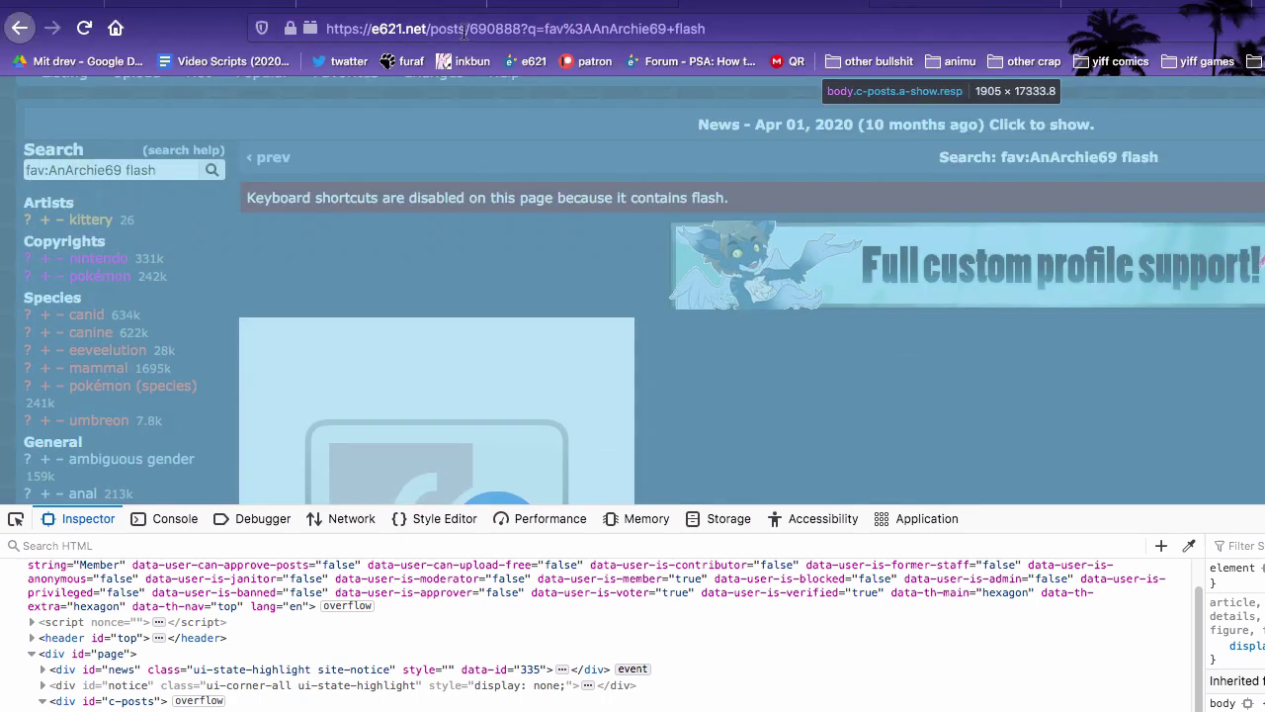
pyautogui.click(464, 31)
pyautogui.press('super+v')
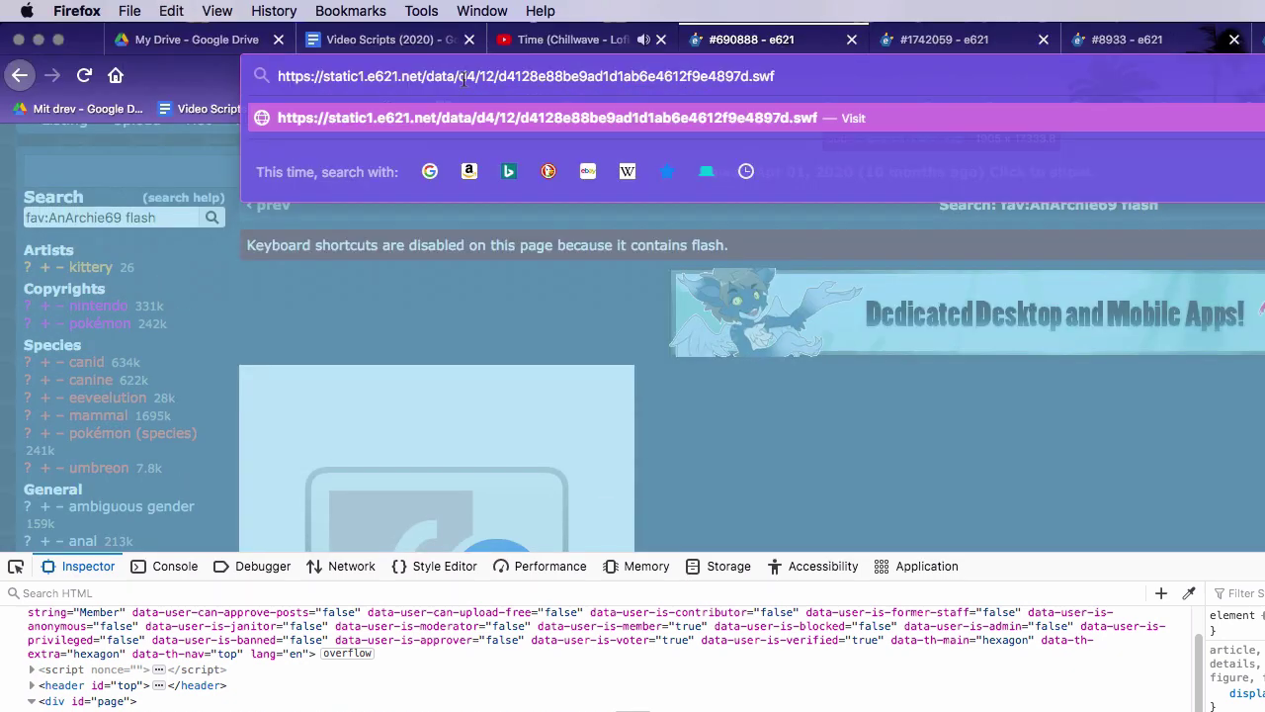
pyautogui.press('Return')
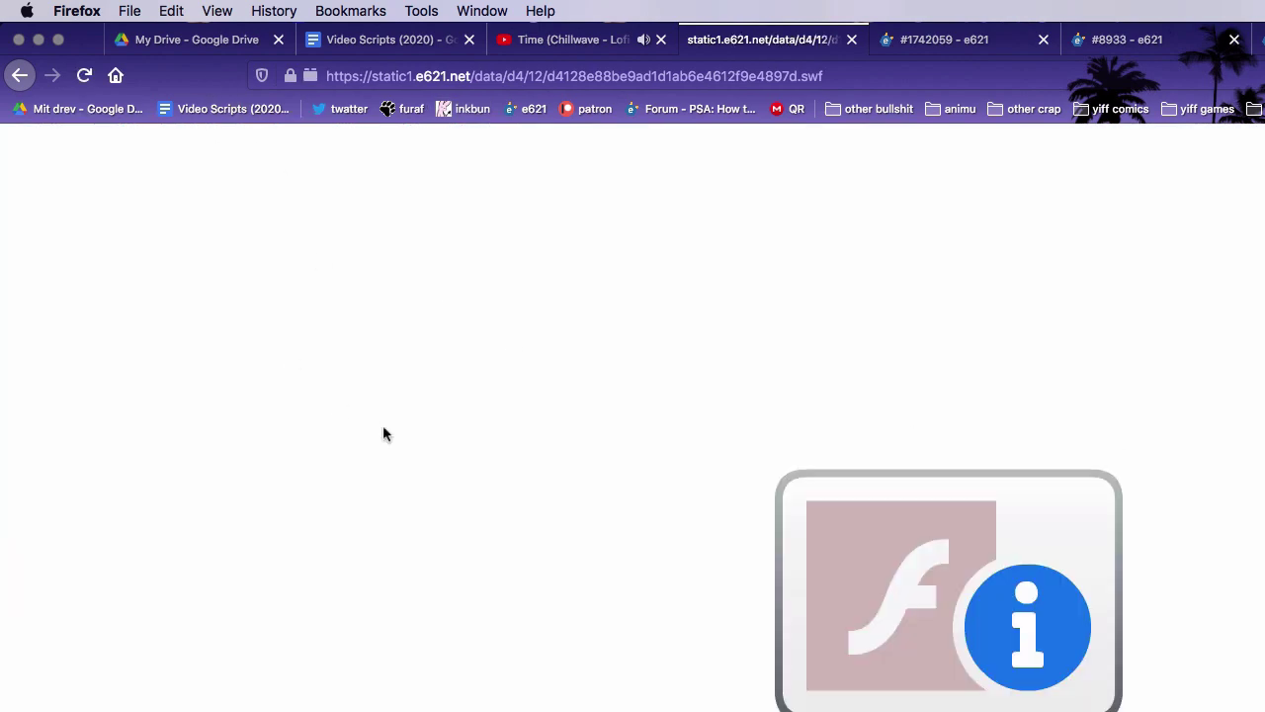
# Open the File menu to save the directly loaded e621 SWF.
pyautogui.click(130, 10)
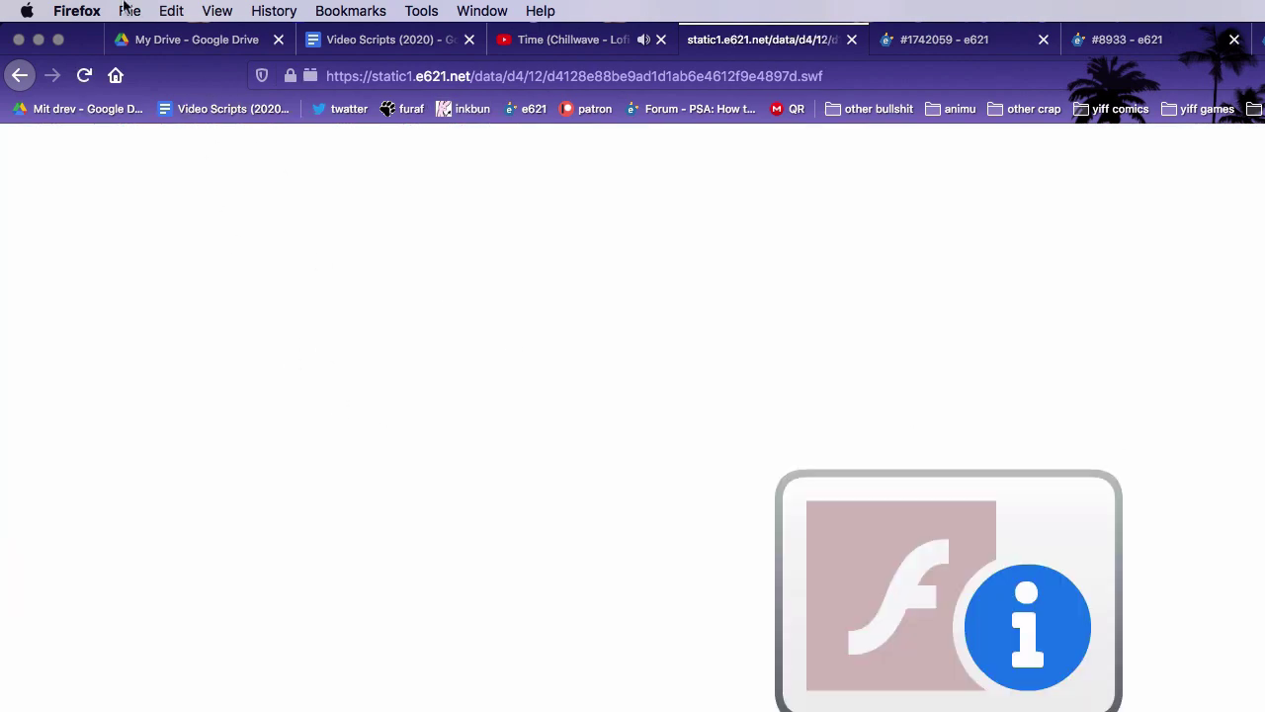